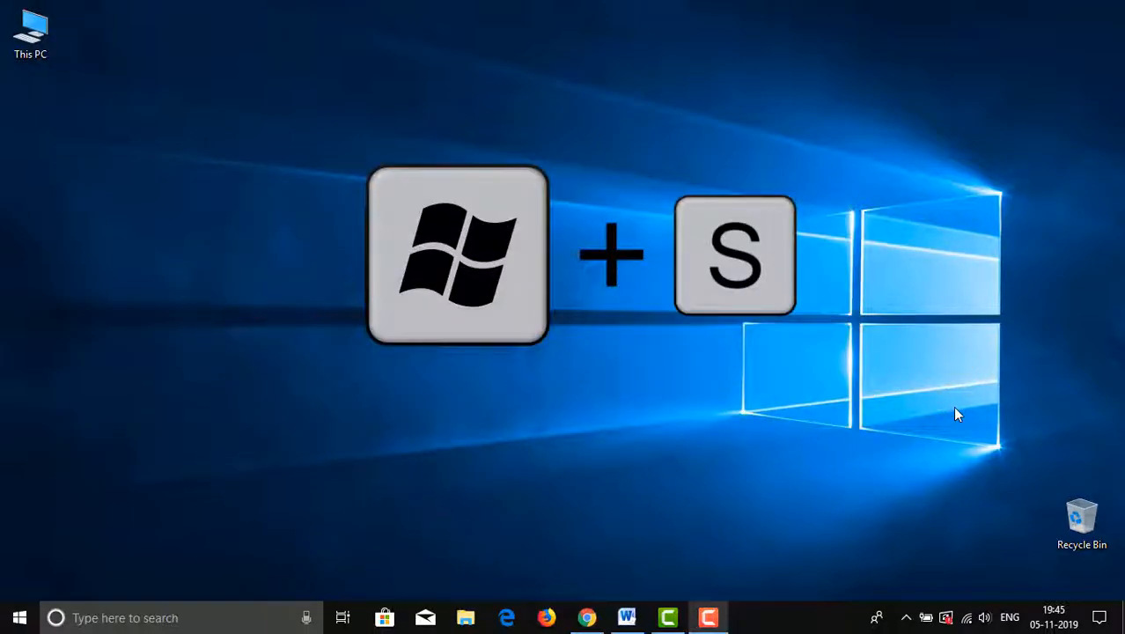
# Bring up the Windows search pane and dismiss it
pyautogui.press('super+s')
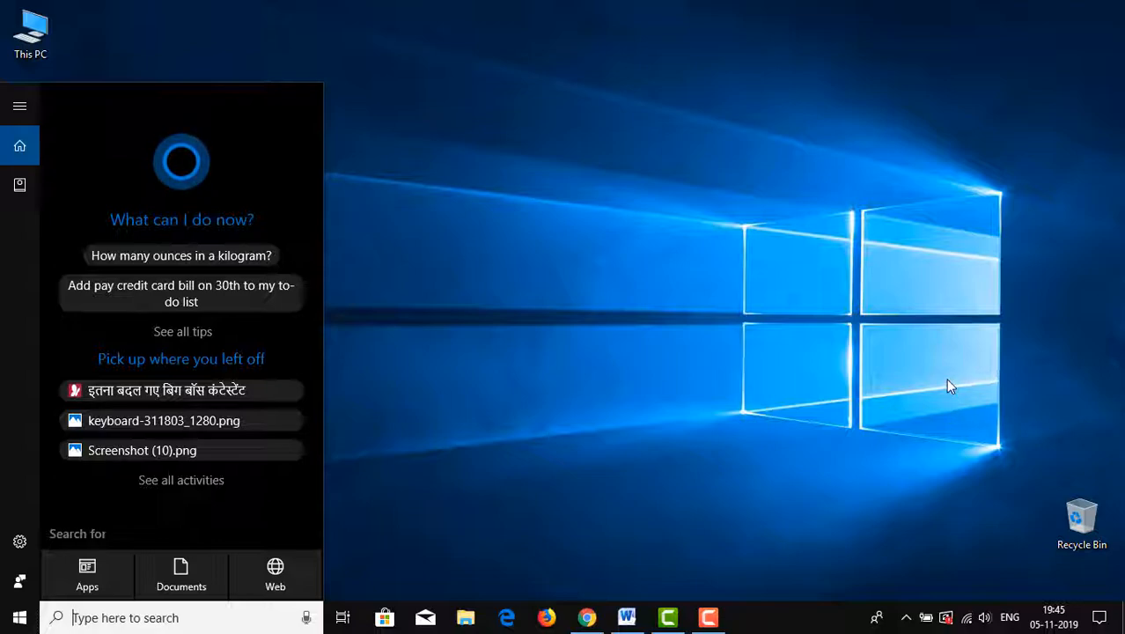
pyautogui.press('Escape')
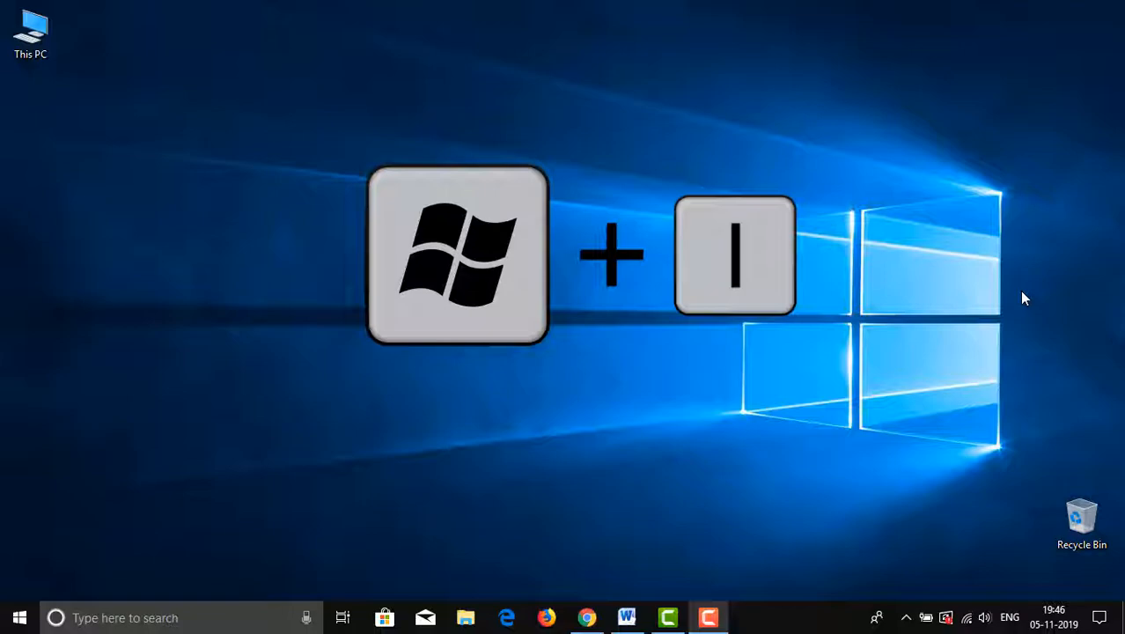
# Open Windows Settings, and show the Action Center with its quick actions and close it
pyautogui.press('super+i')
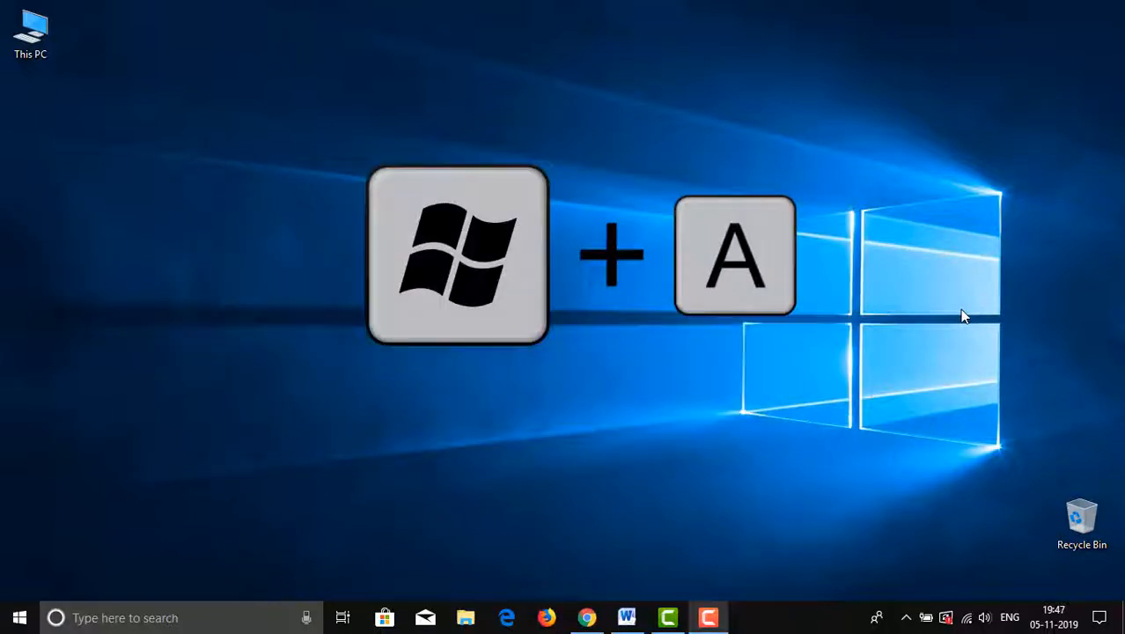
pyautogui.press('super+a')
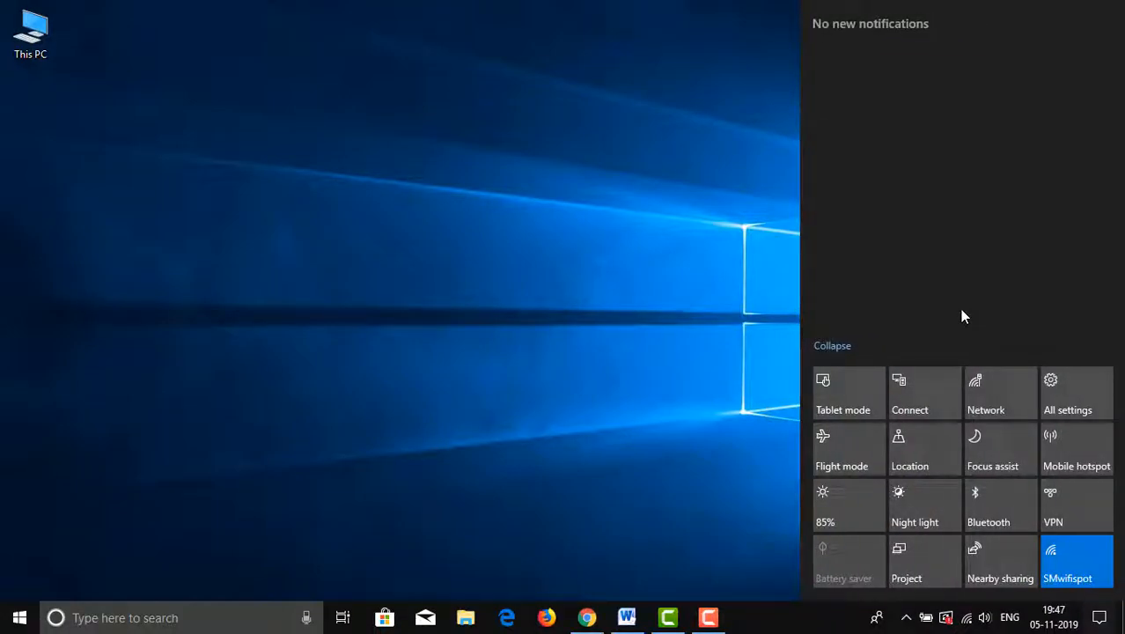
pyautogui.click(737, 287)
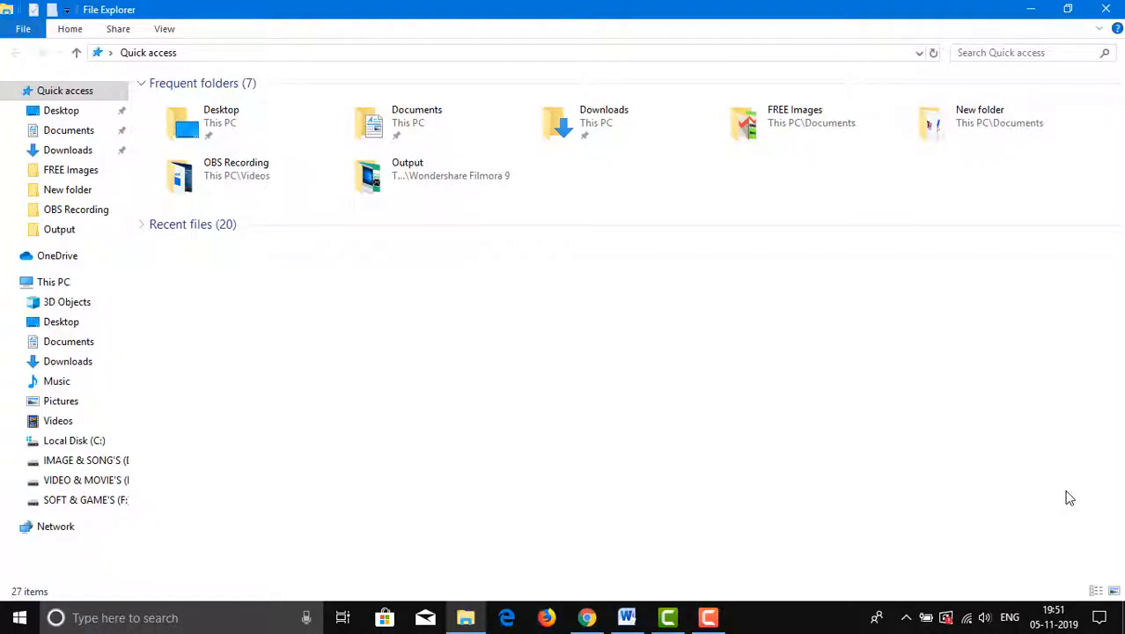
# Snap the File Explorer window to the right half of the desktop, over to the left half, and back to the right half
pyautogui.press('super+Right')
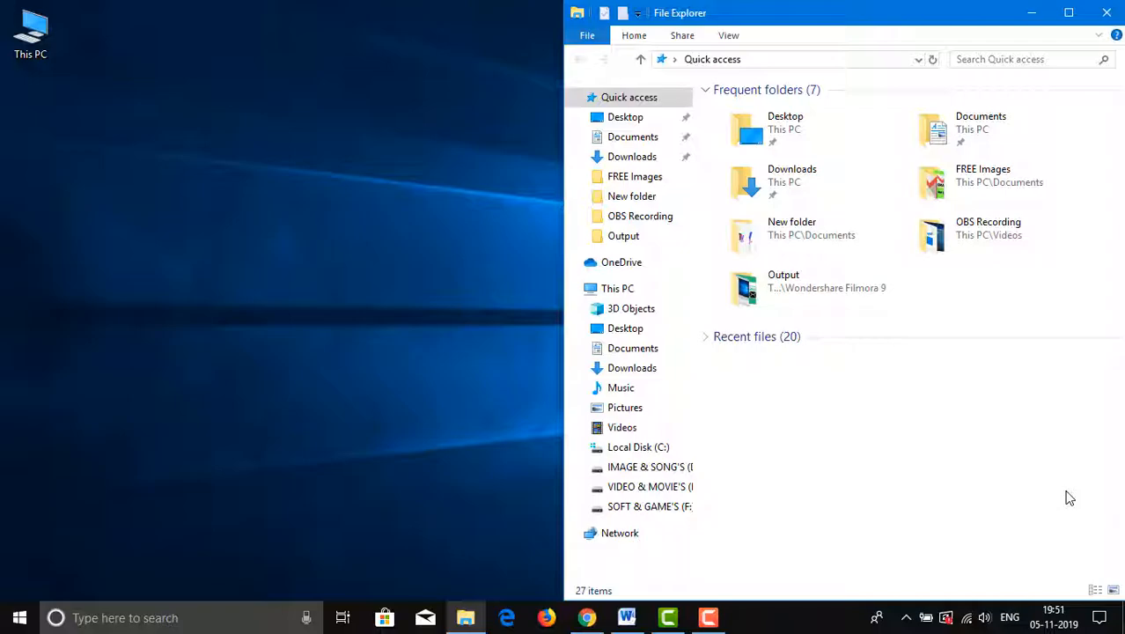
pyautogui.press('super+Left')
pyautogui.press('super+Left')
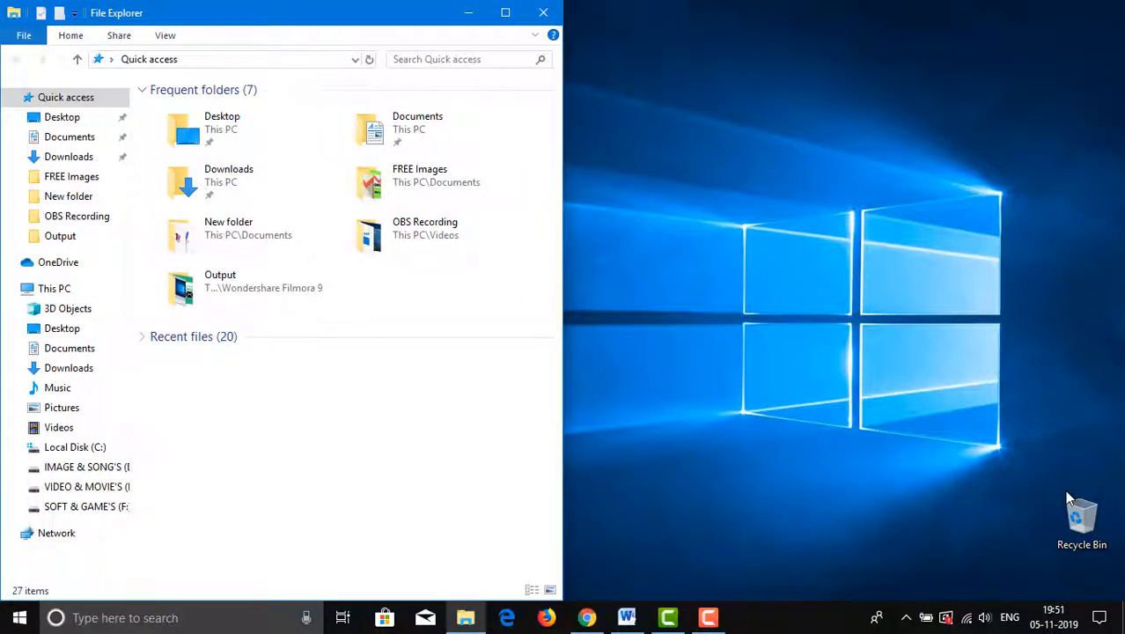
pyautogui.press('super+Right')
pyautogui.press('super+Right')
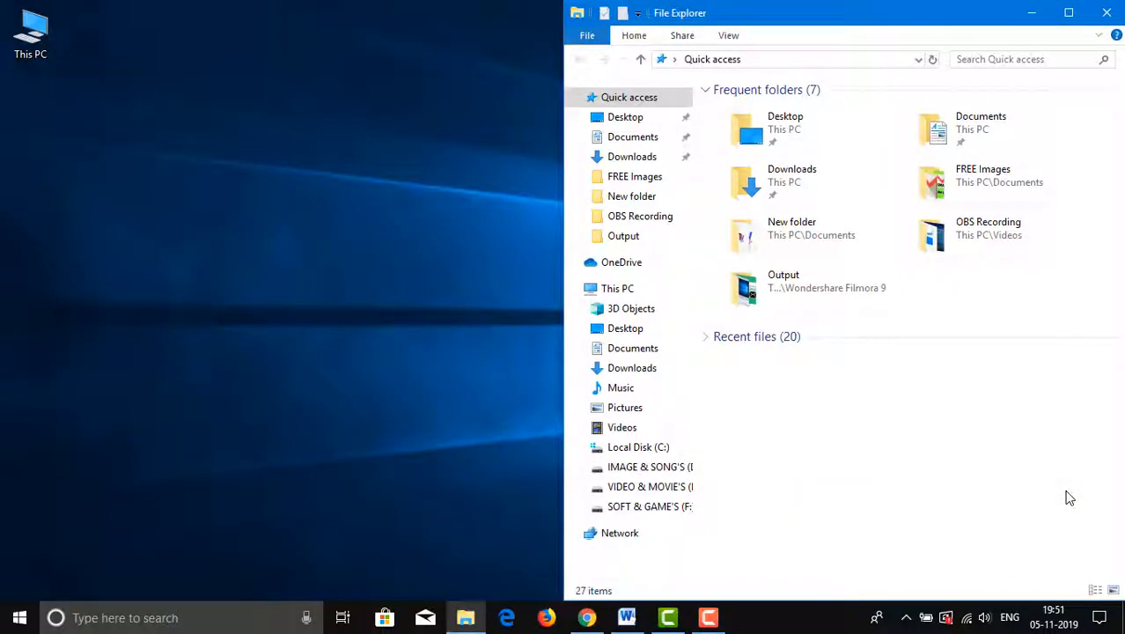
# Snap the File Explorer window into the lower-right quarter of the desktop
pyautogui.press('super+Up')
pyautogui.press('super+Down')
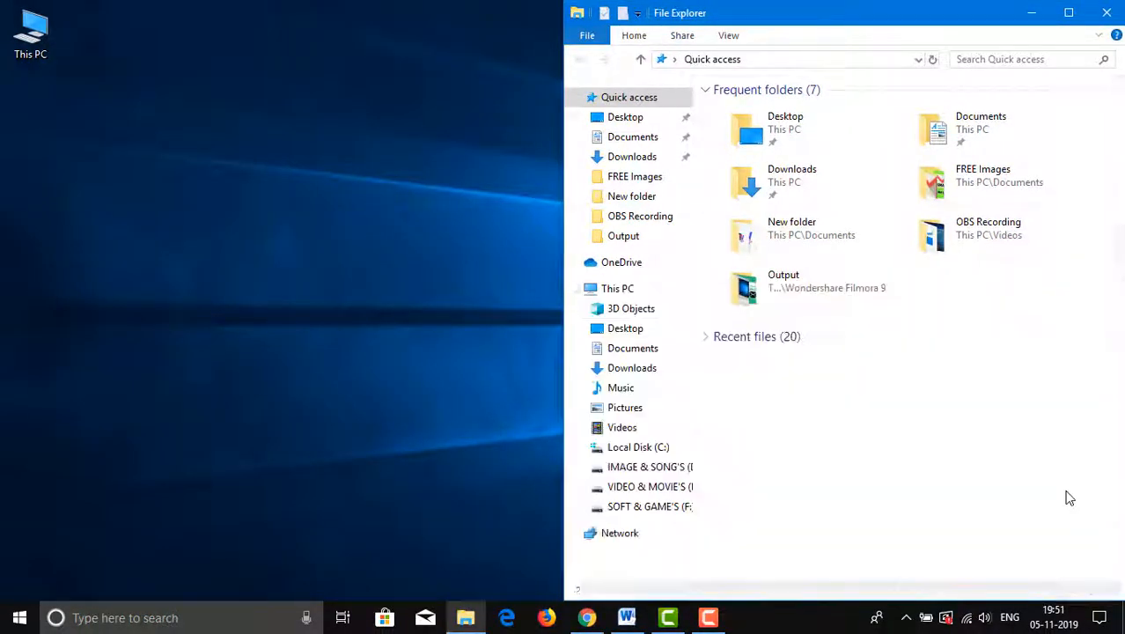
pyautogui.press('super+Down')
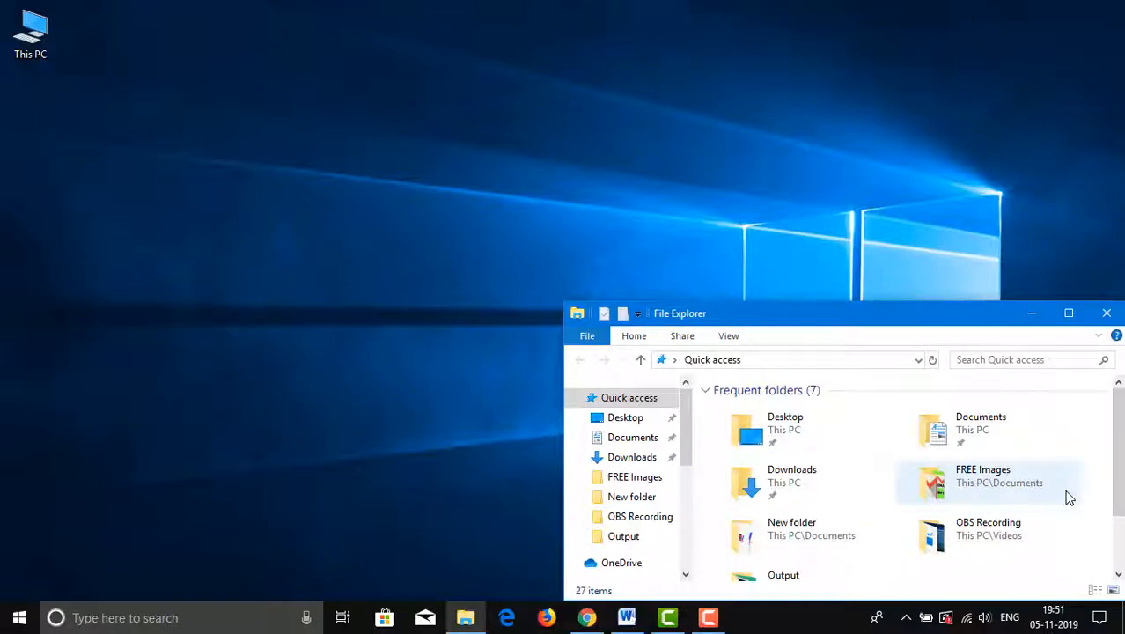
# Move the File Explorer window to the left side of the desktop, and take it through floating size to maximized
pyautogui.press('super+Left')
pyautogui.press('super+Up')
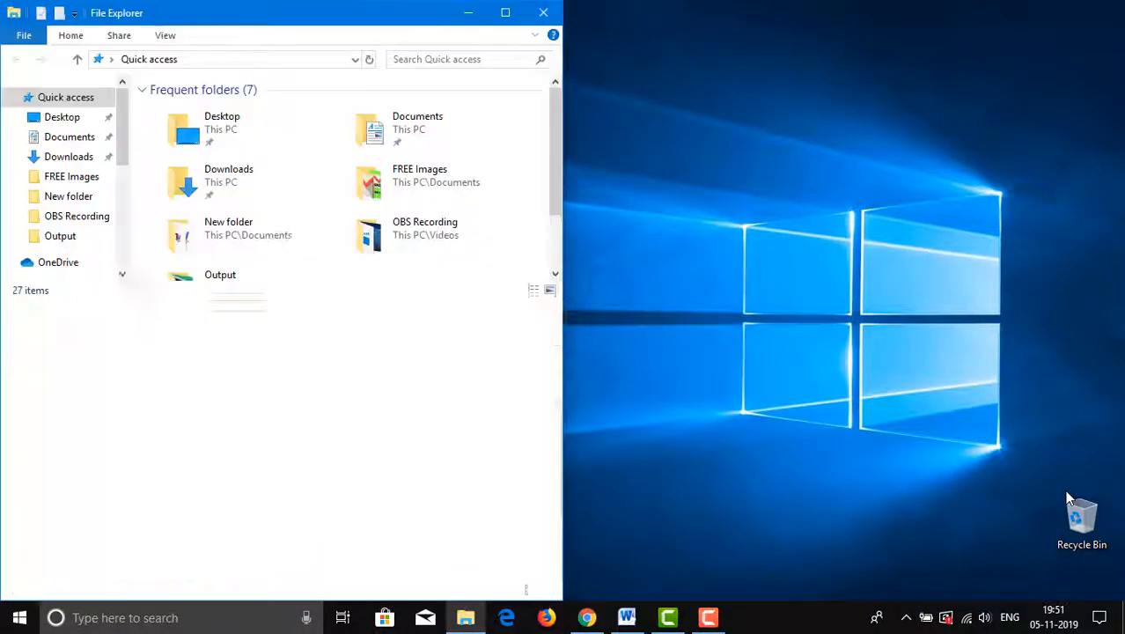
pyautogui.press('super+Down')
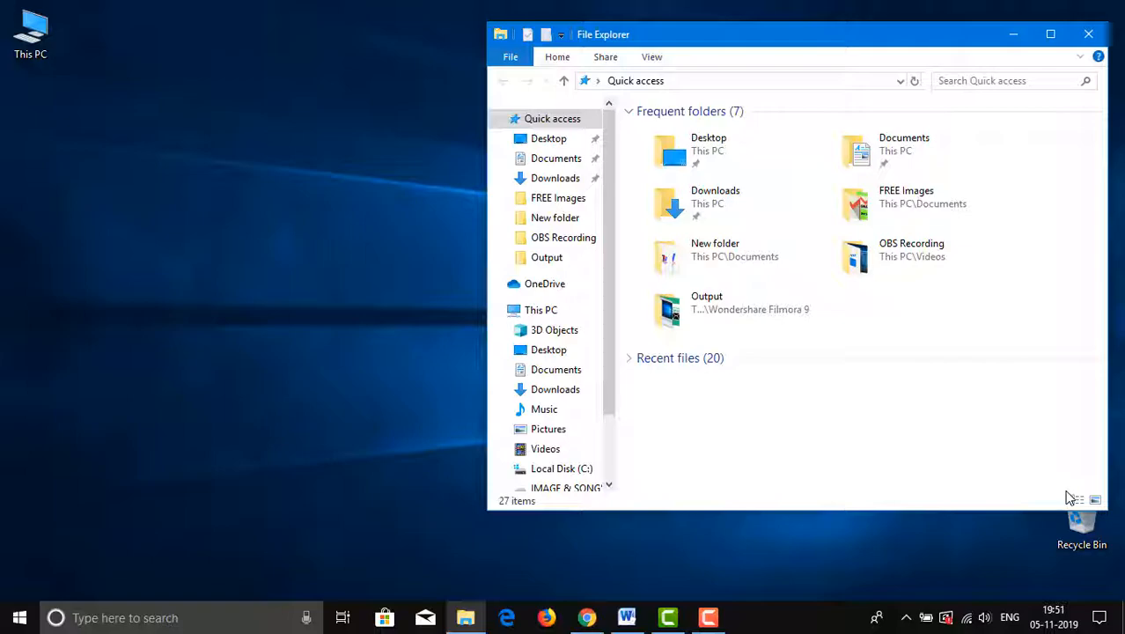
pyautogui.press('super+Up')
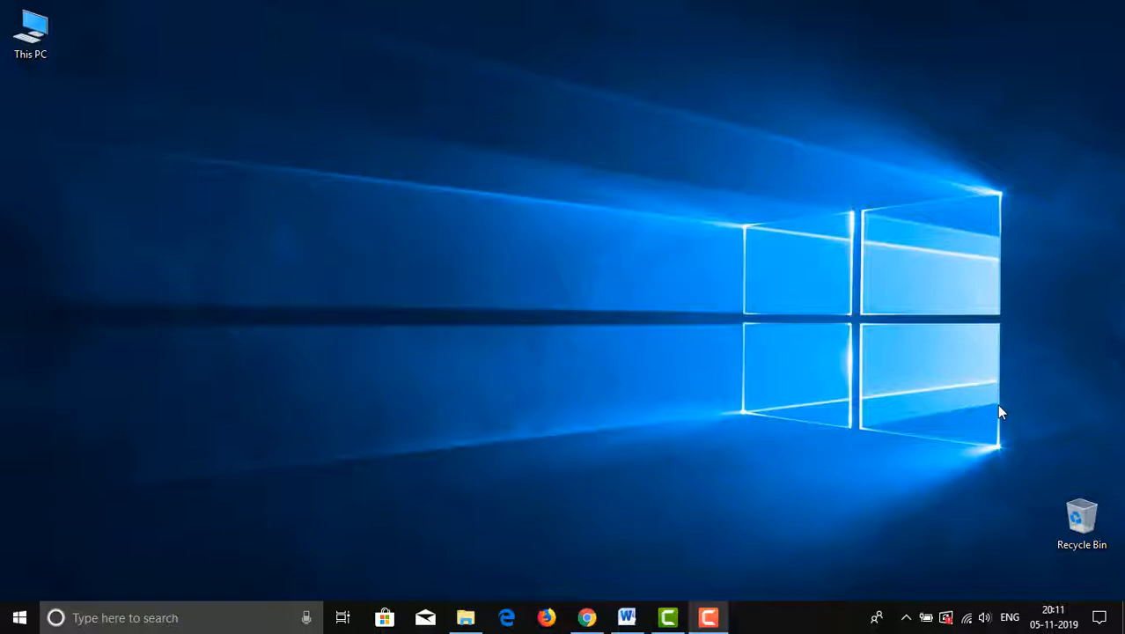
# Show the Quick Link menu of system tools and dismiss it
pyautogui.press('super+x')
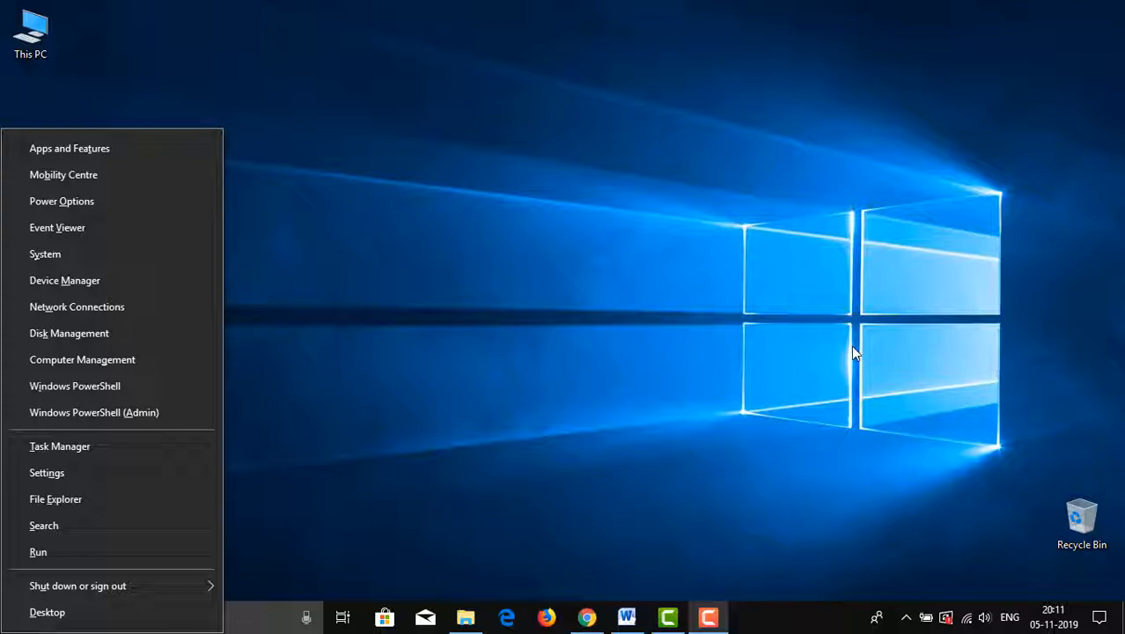
pyautogui.press('Escape')
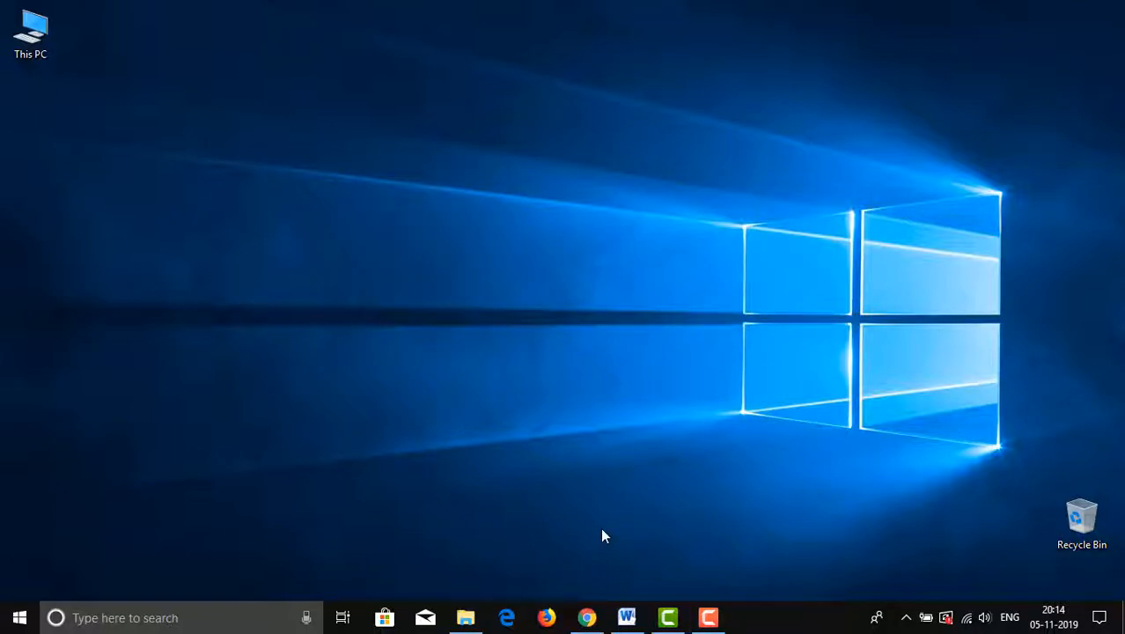
# Look through the open windows and timeline in Task View, and leave it without switching windows
pyautogui.press('super+Tab')
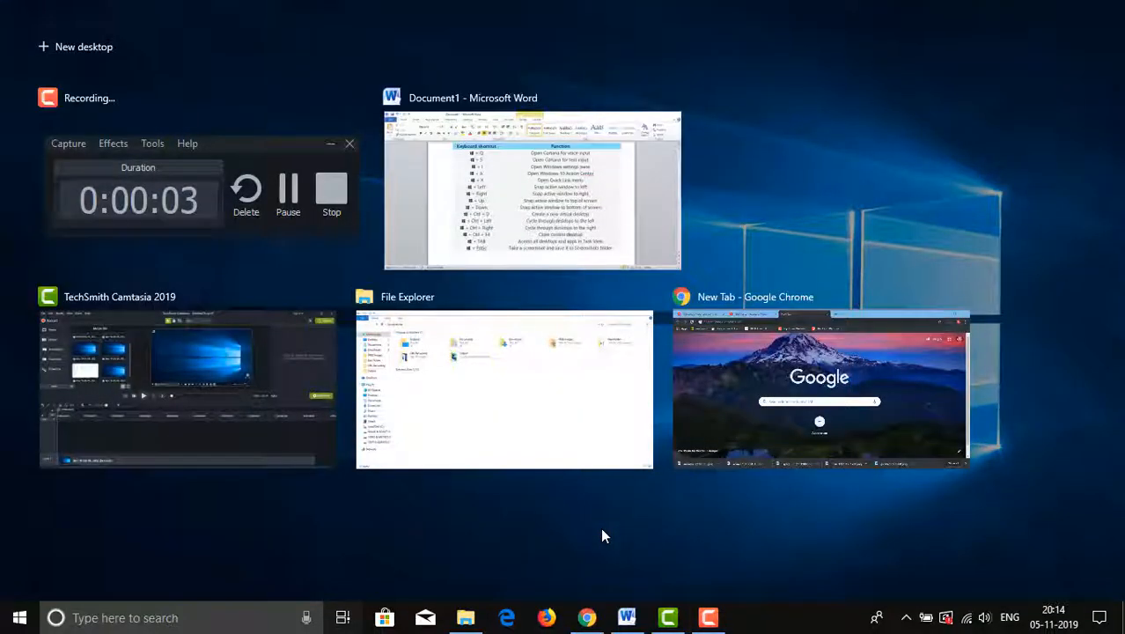
pyautogui.press('Tab')
pyautogui.press('Right')
pyautogui.press('Right')
pyautogui.press('Right')
pyautogui.press('Right')
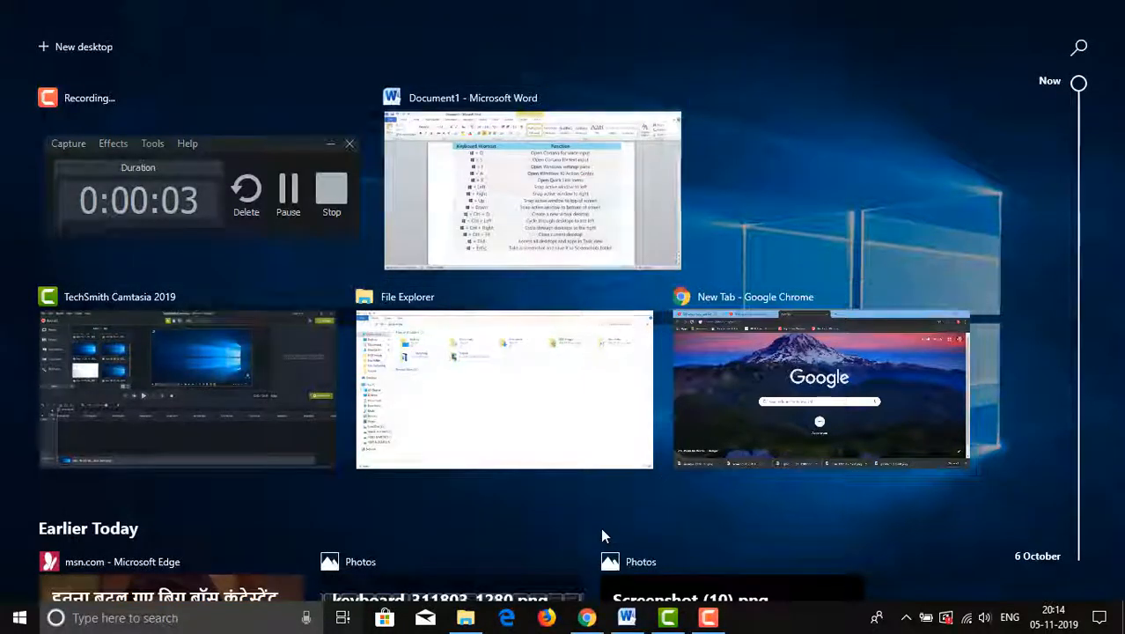
pyautogui.press('Escape')
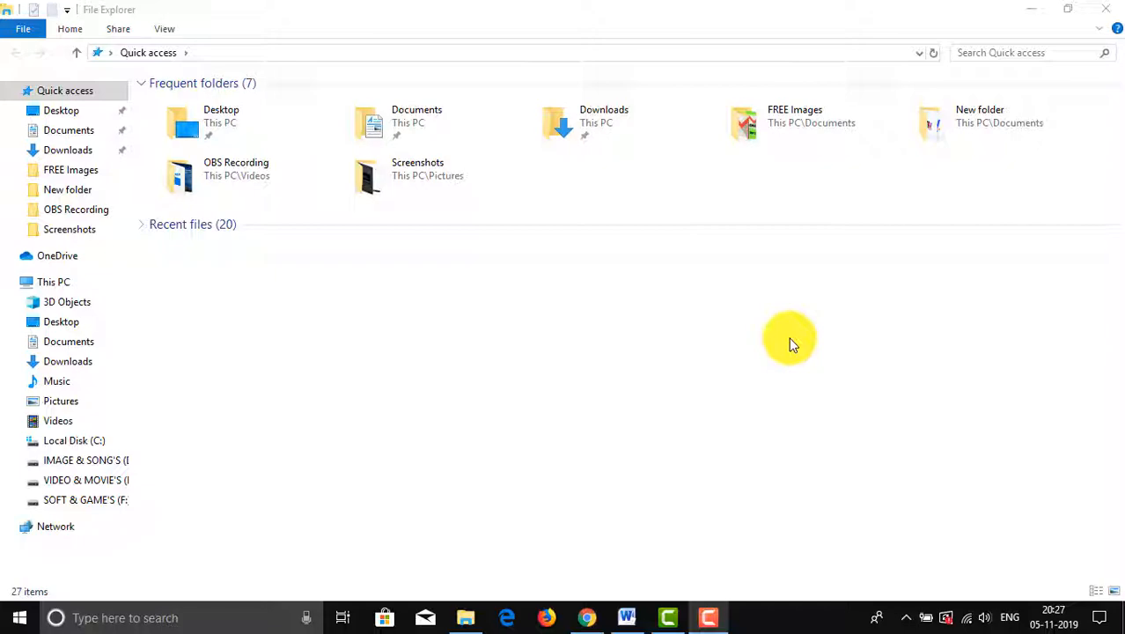
# View Screenshot (11) from the Screenshots folder inside Pictures, and close the image viewer
pyautogui.click(60, 401)
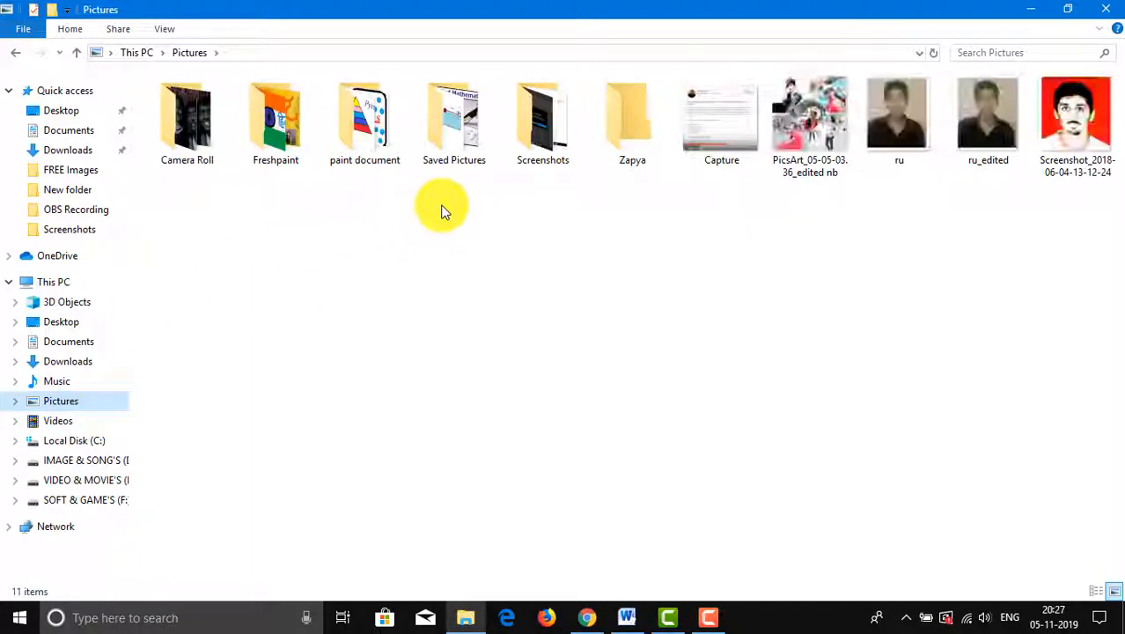
pyautogui.doubleClick(536, 166)
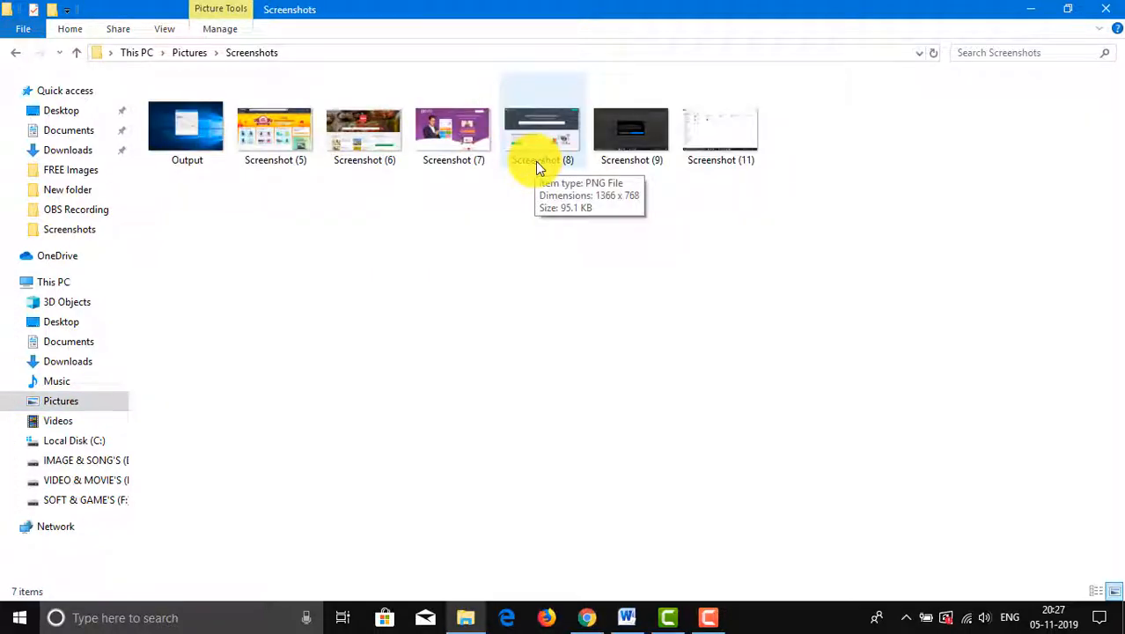
pyautogui.click(723, 157)
pyautogui.doubleClick(723, 156)
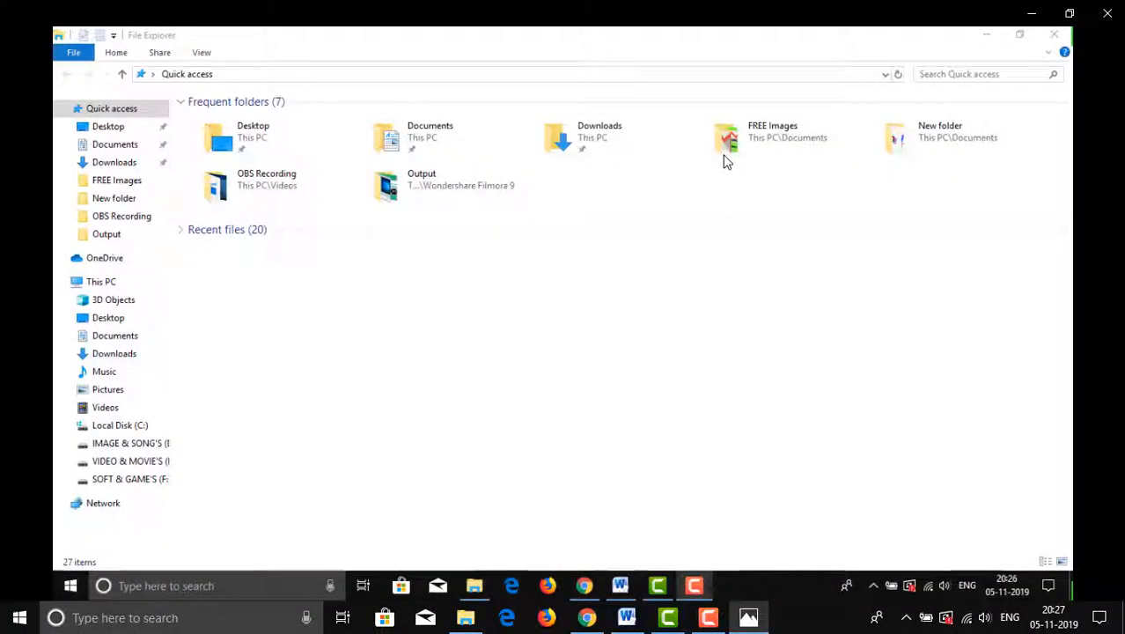
pyautogui.click(1111, 10)
pyautogui.click(760, 304)
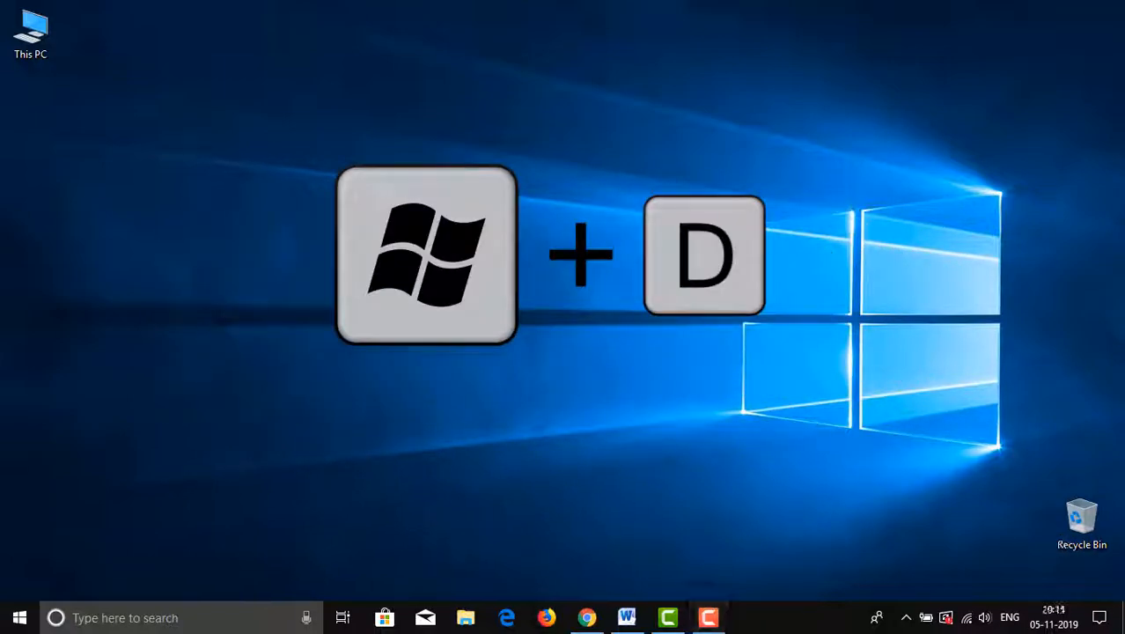
# Toggle between the bare desktop and the open application windows
pyautogui.press('super+d')
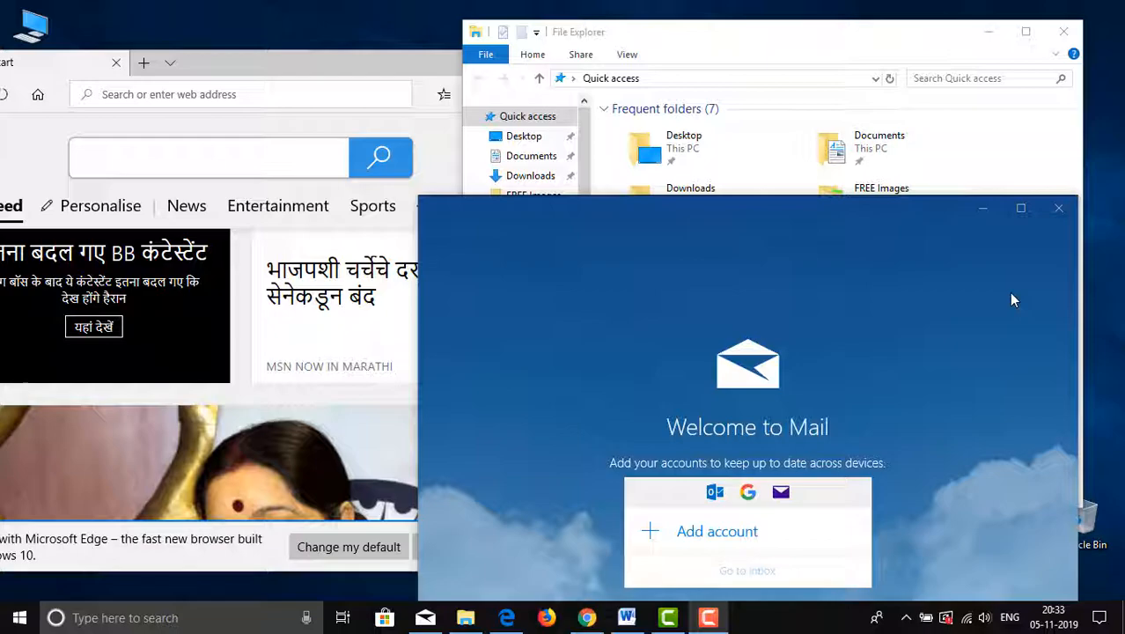
pyautogui.press('super+d')
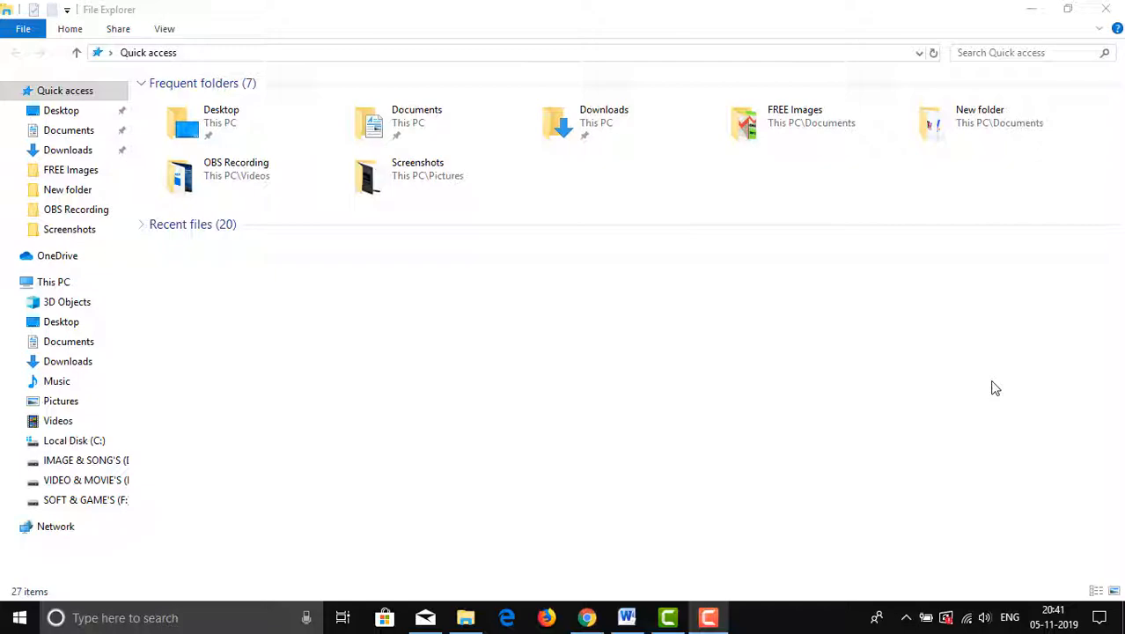
# Create a new virtual desktop and open the Run dialog
pyautogui.press('ctrl+super+d')
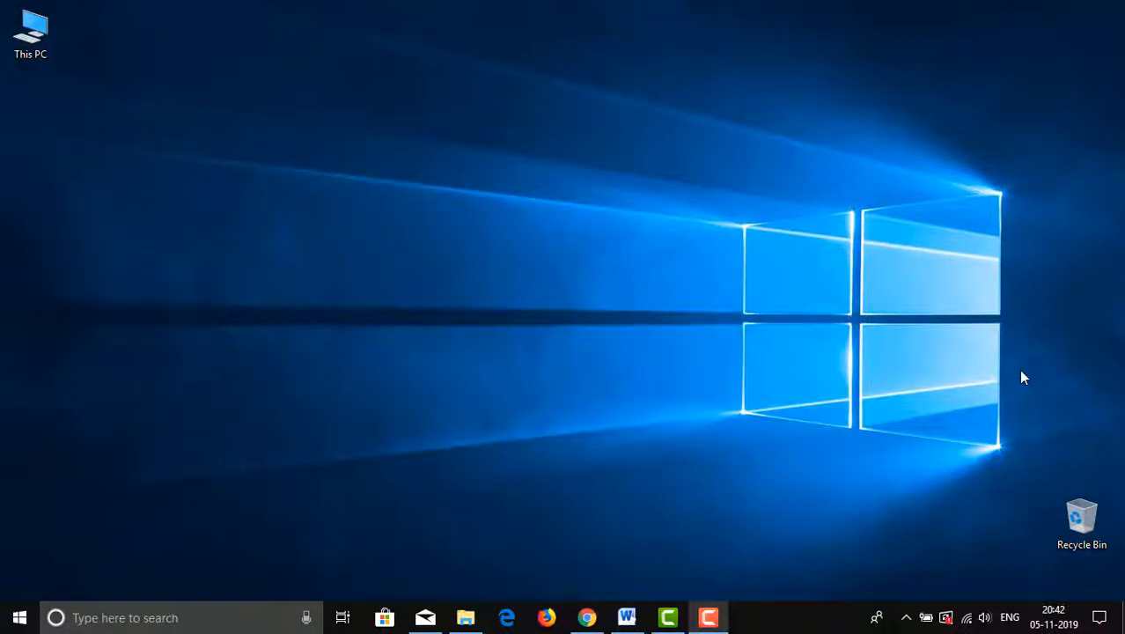
pyautogui.press('super+r')
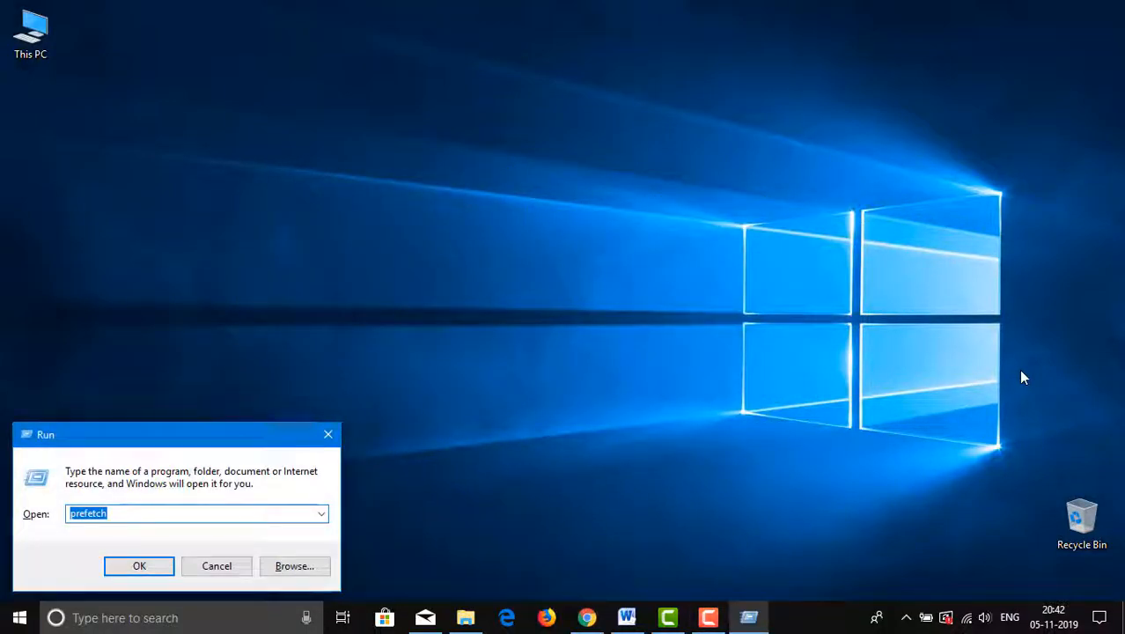